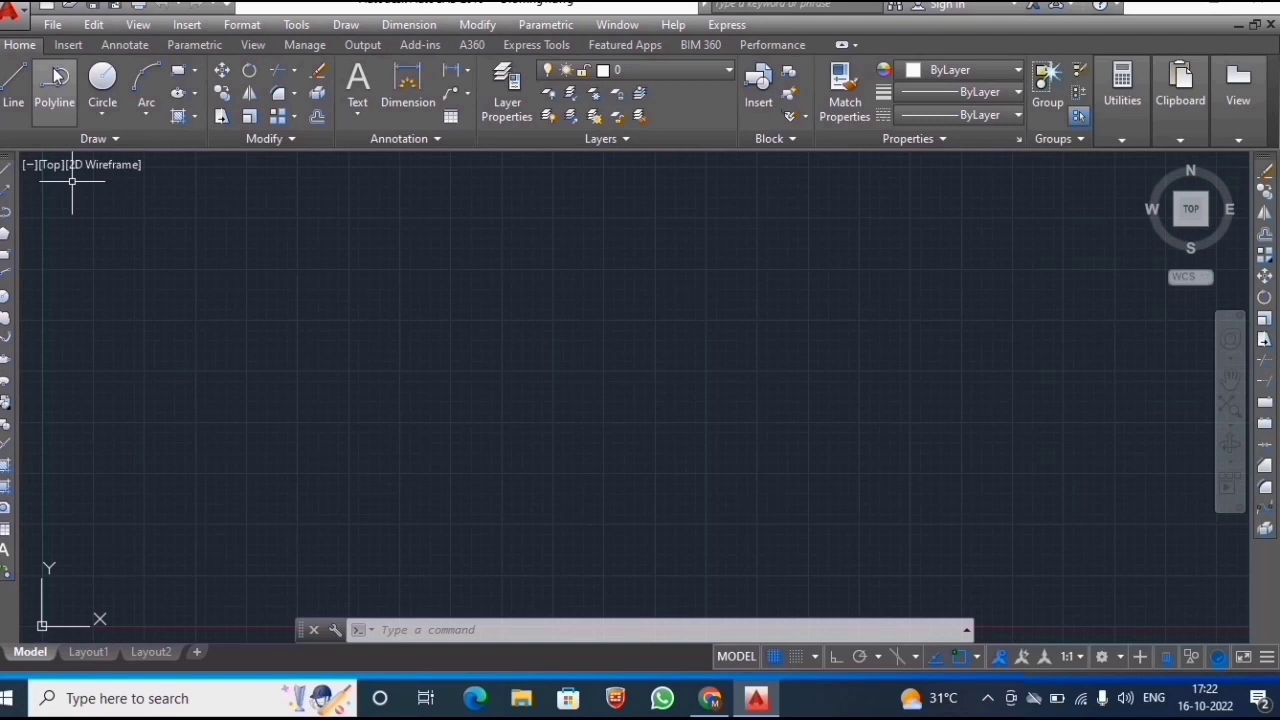
- Try opening the cad 1 drawing, then dismiss the incompatible-version warning and cancel
key(ctrl+o)
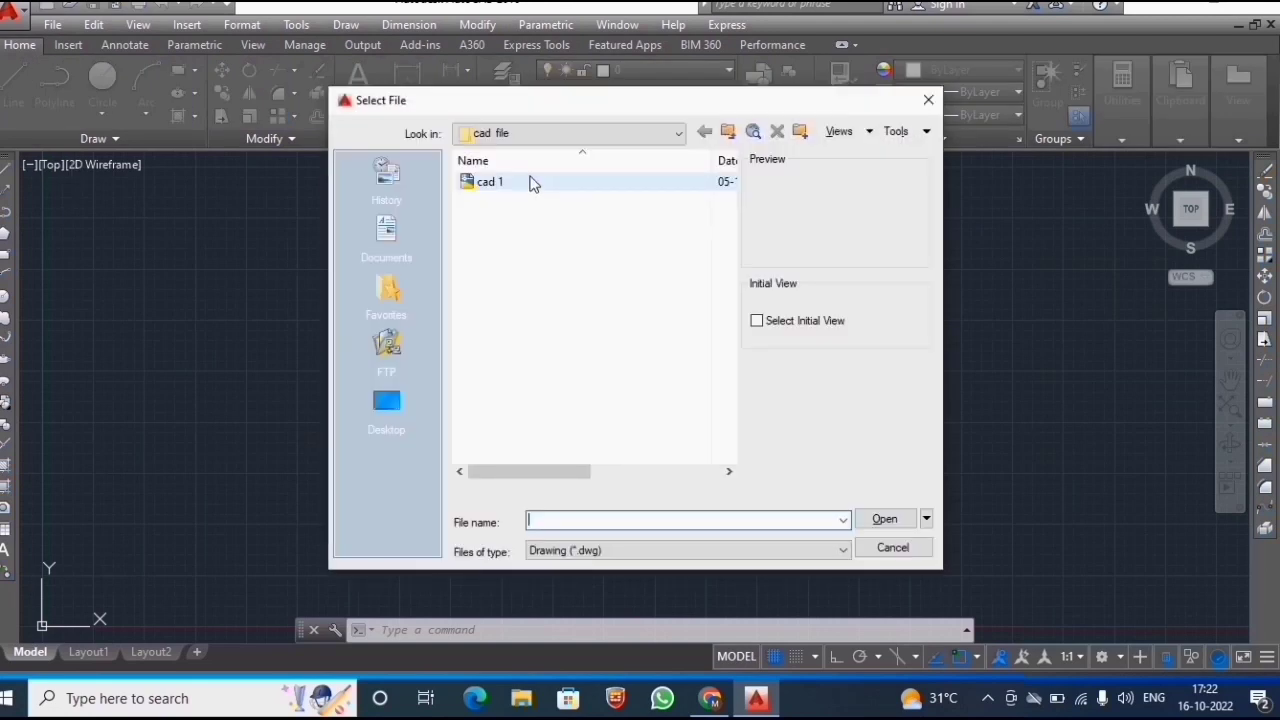
click(531, 183)
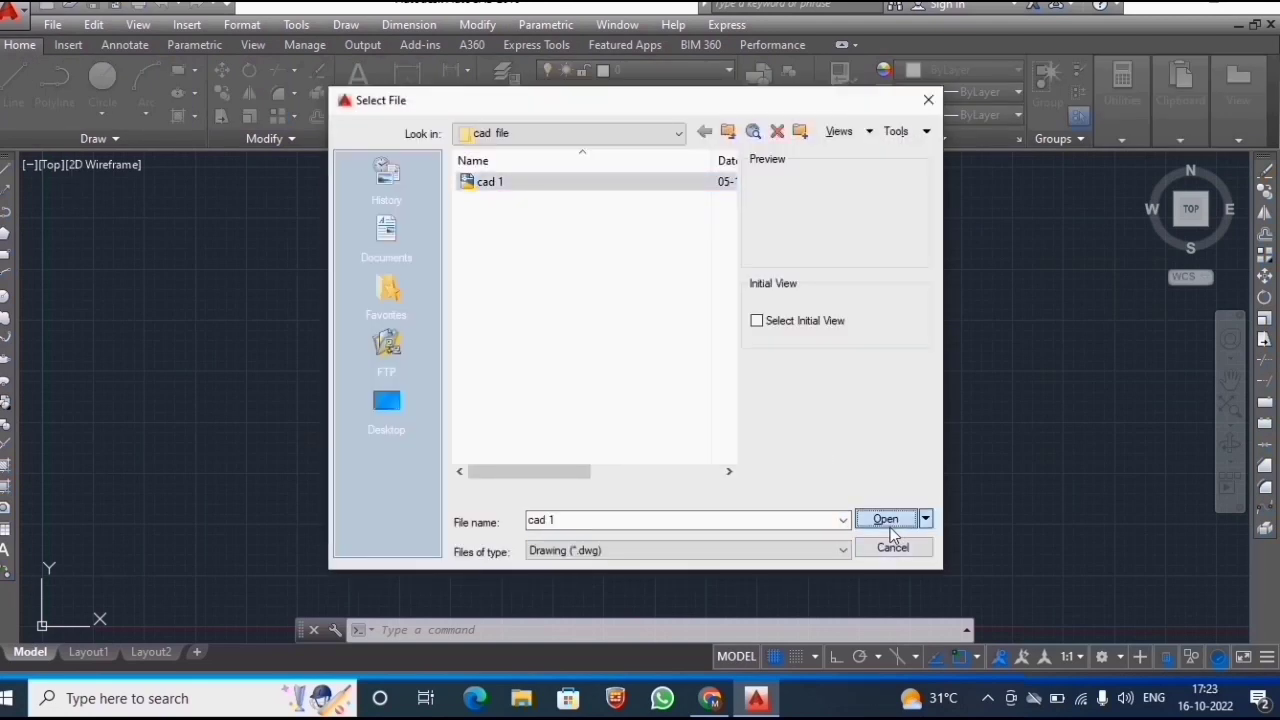
click(890, 527)
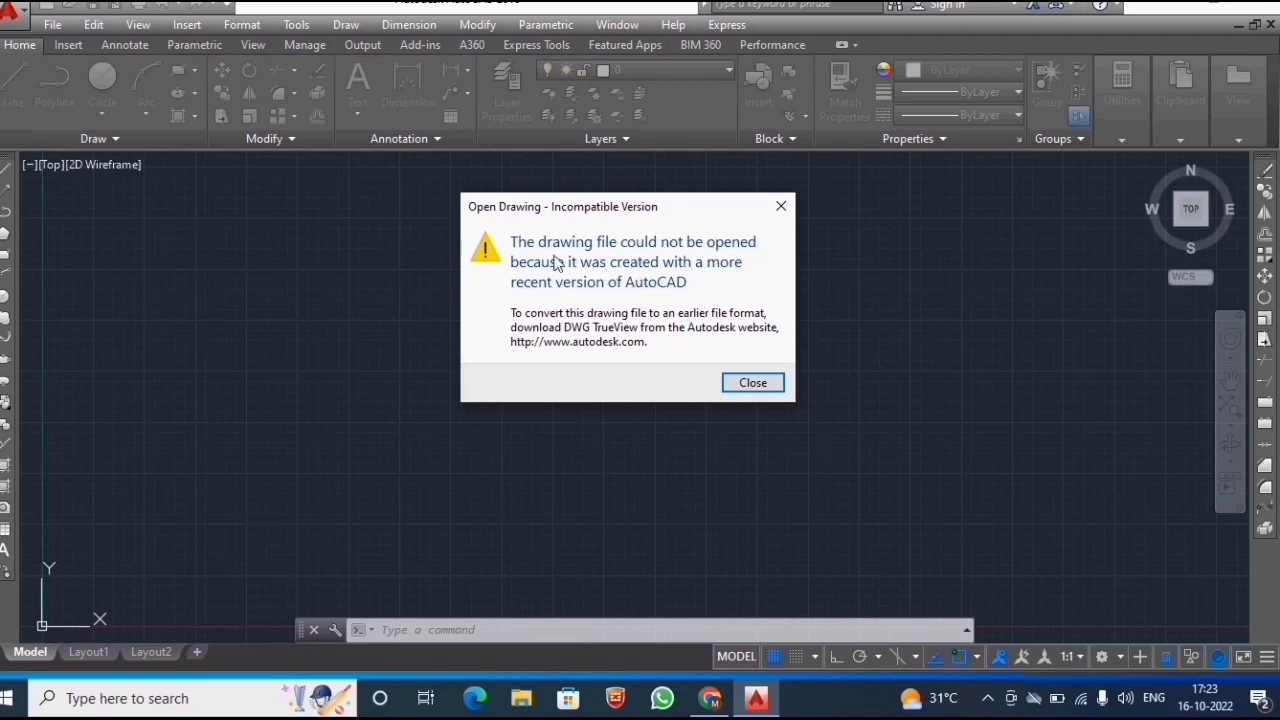
click(753, 390)
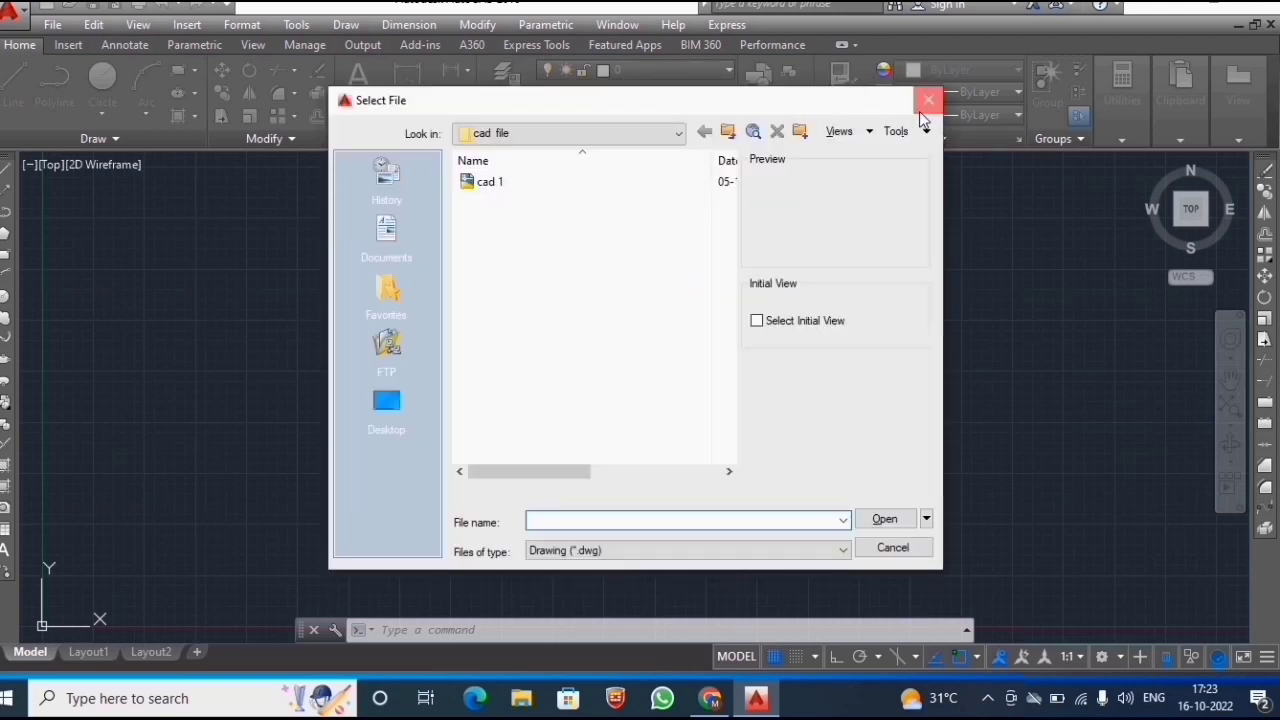
click(922, 110)
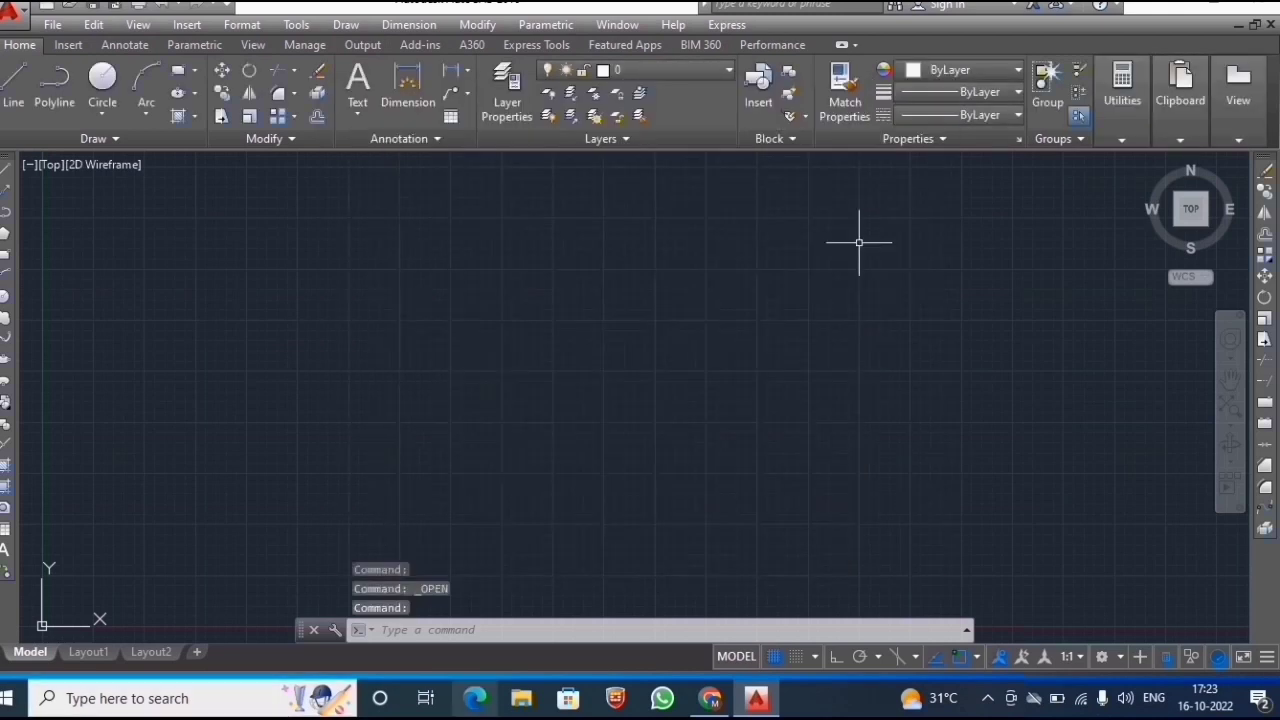
- Google 'autocad new version to old version' in Chrome and scroll through the results
click(712, 705)
click(458, 364)
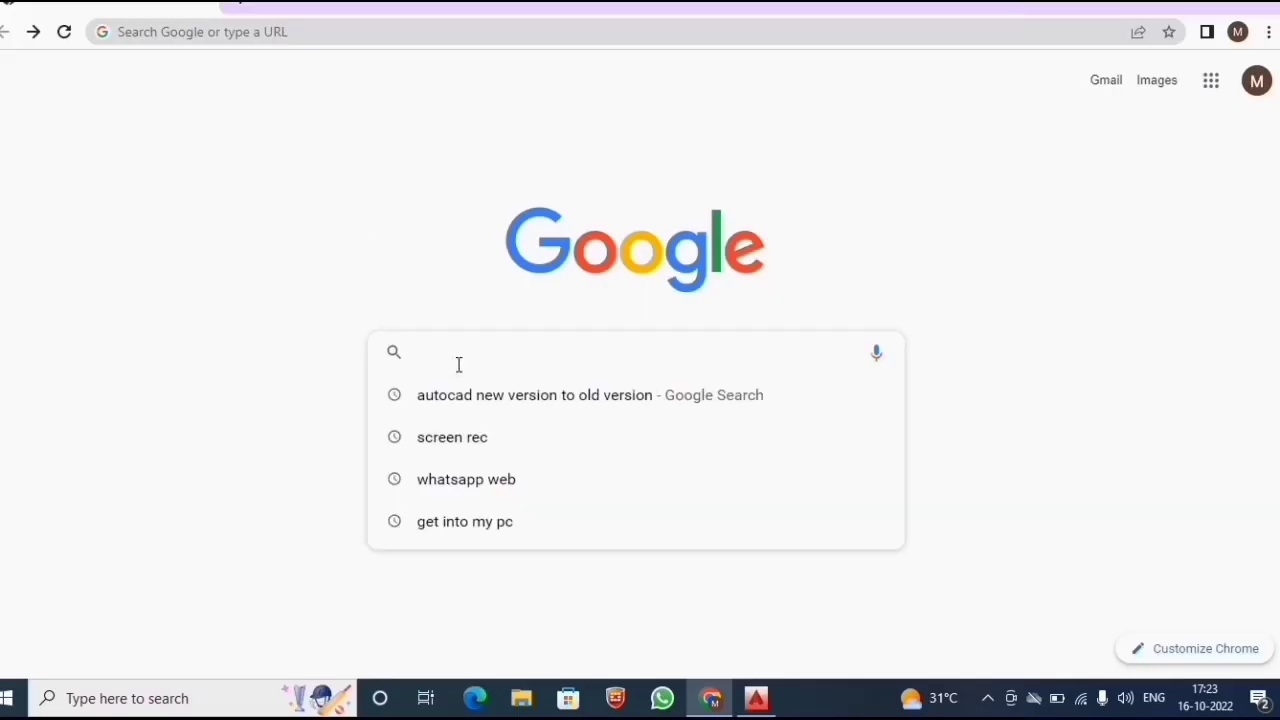
text(aut)
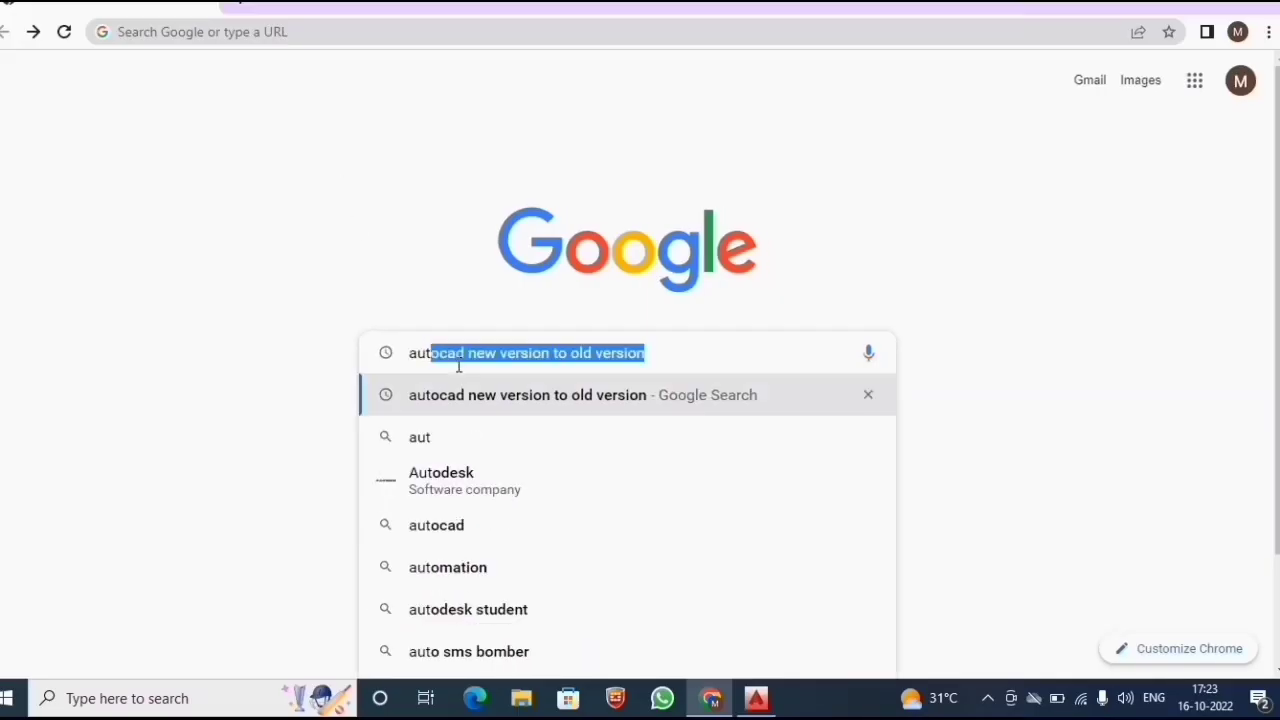
text(o)
click(681, 360)
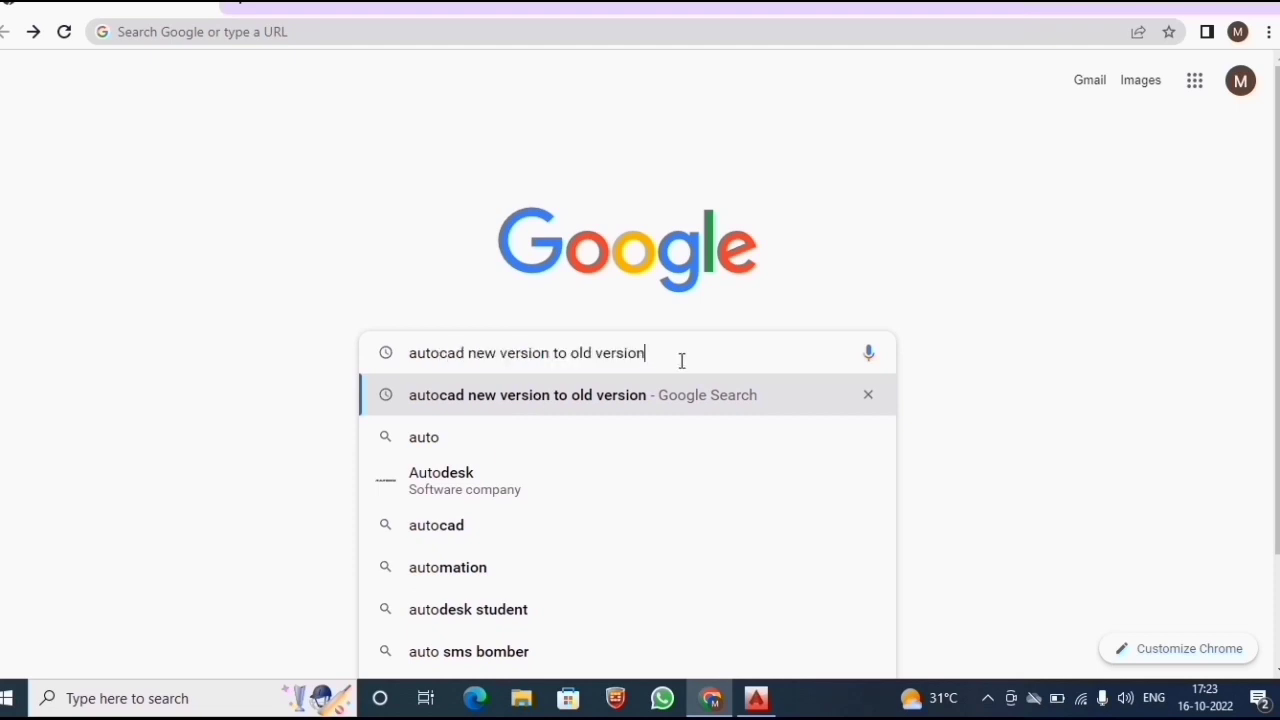
key(Return)
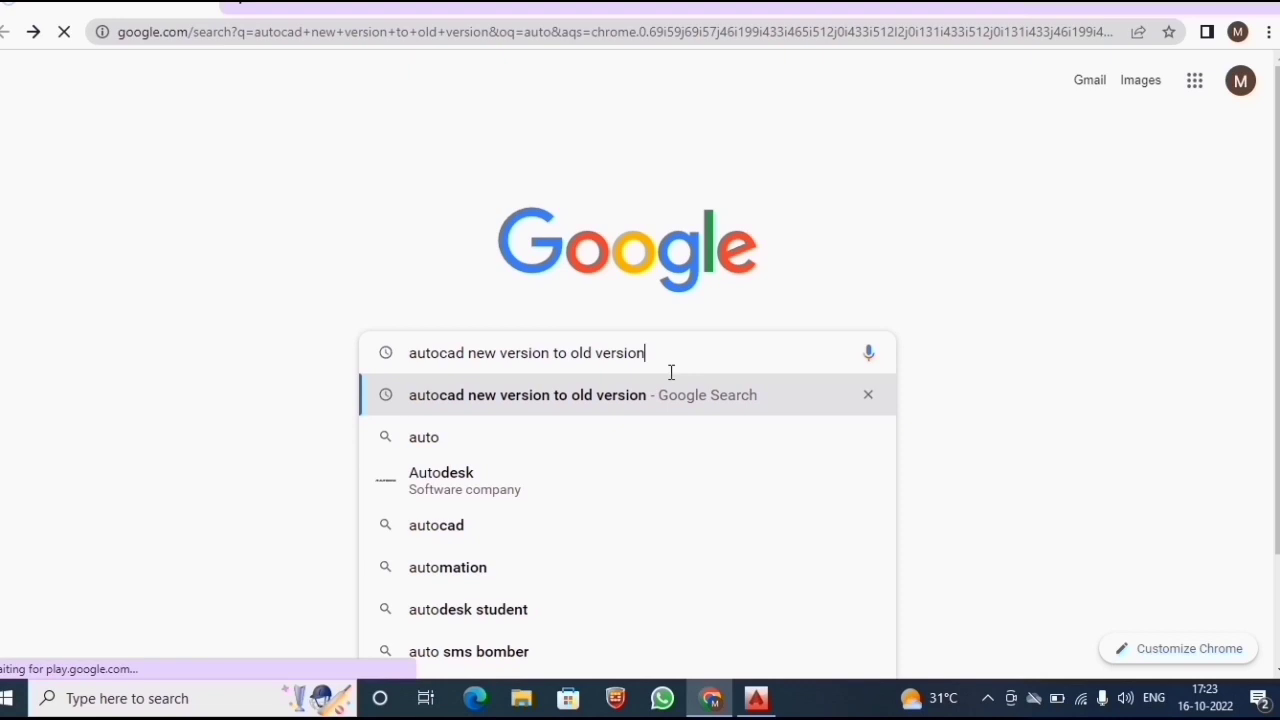
scroll(548, 347, down, 1)
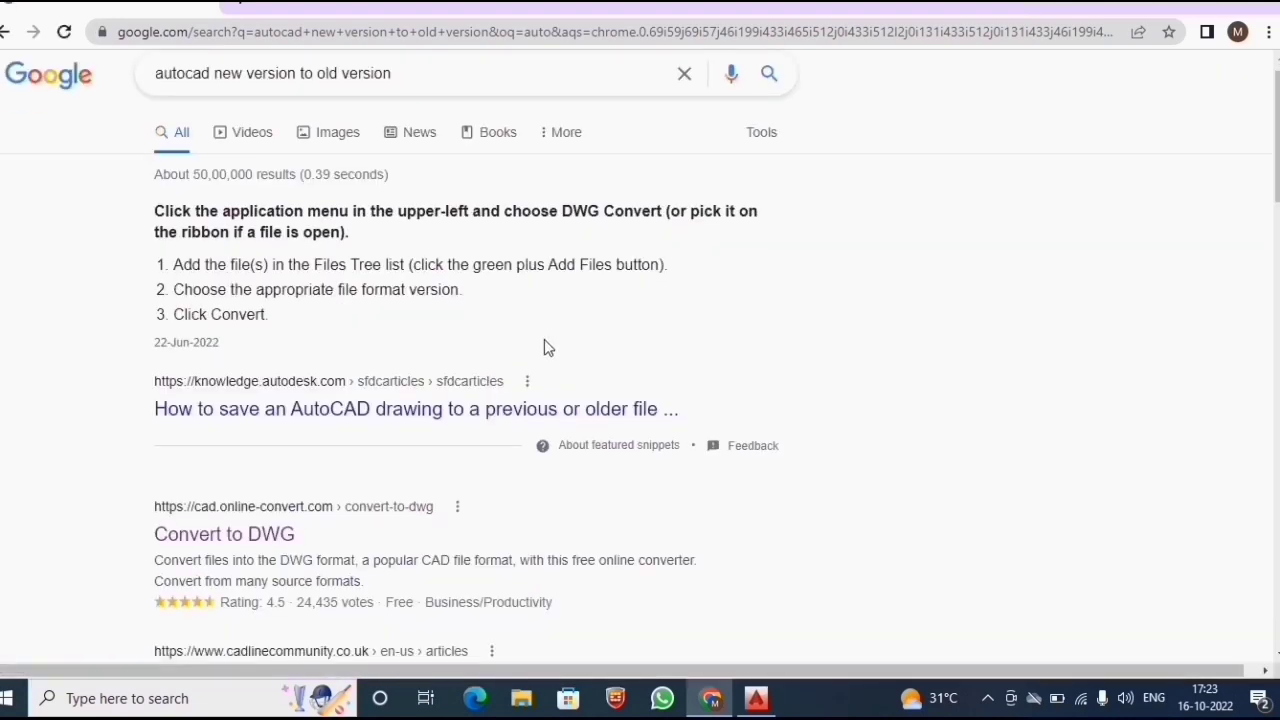
scroll(544, 340, down, 2)
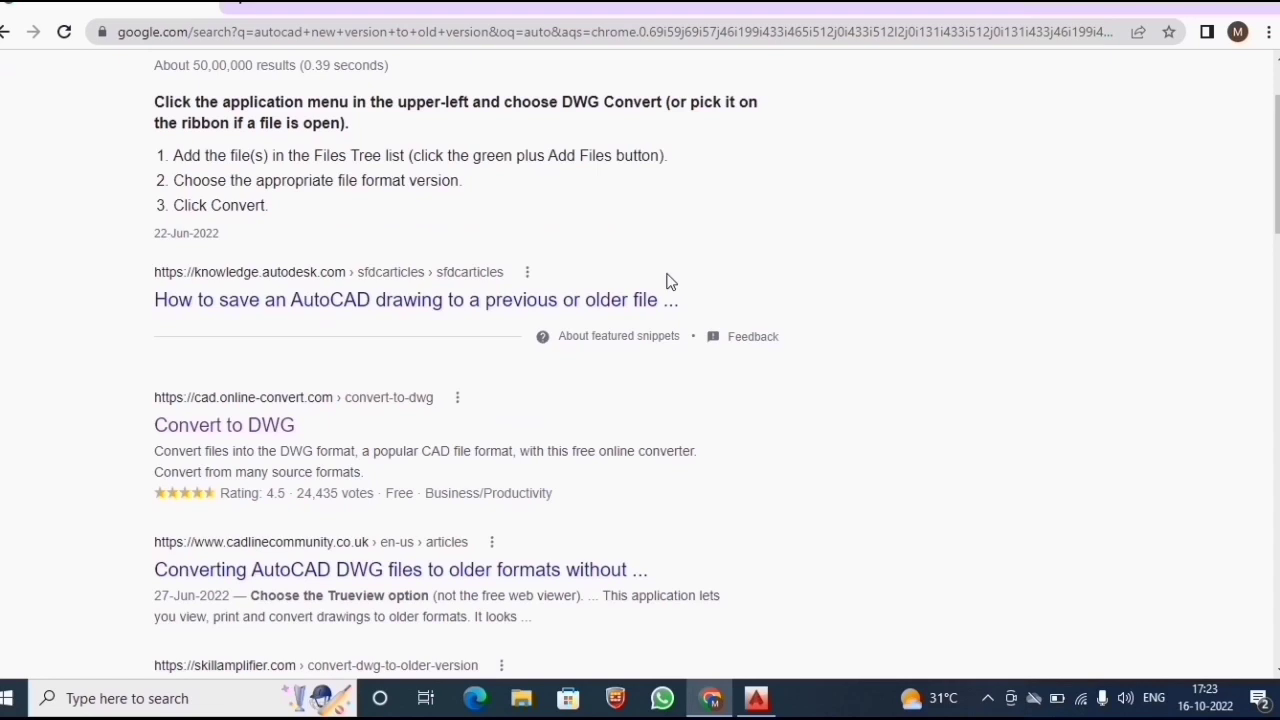
scroll(670, 281, down, 1)
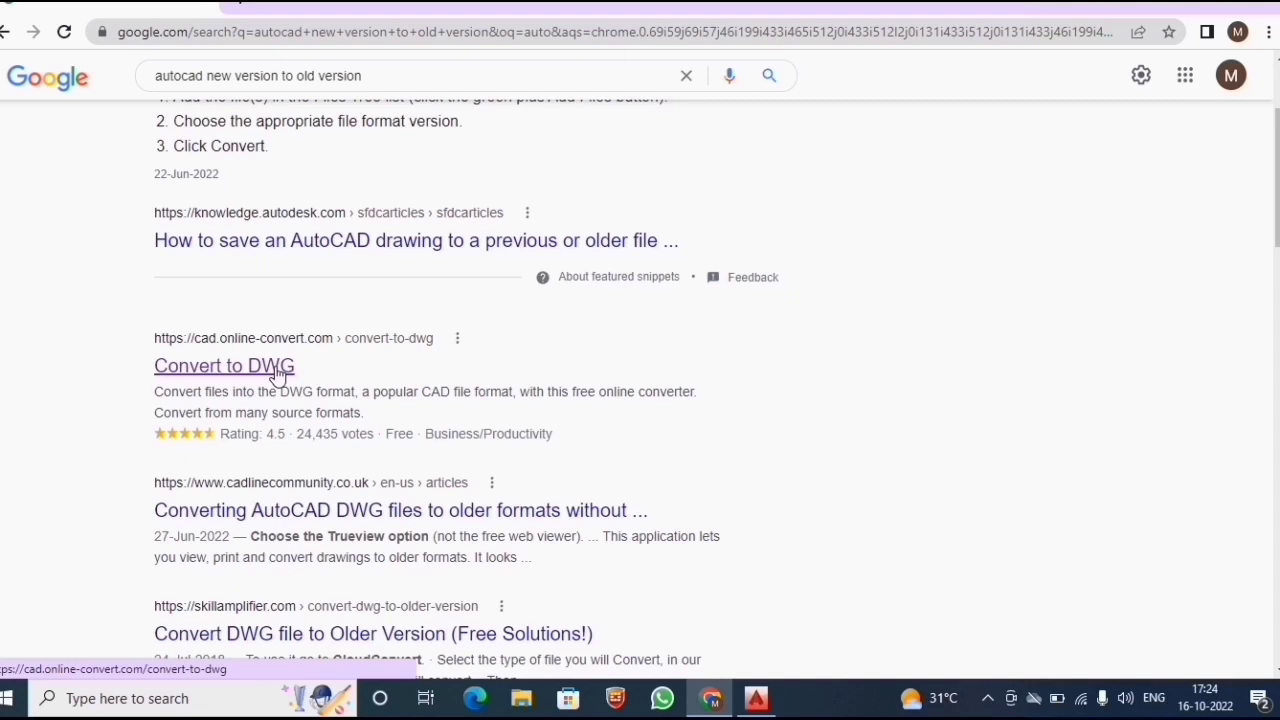
- Upload cad 1.dwg to Online-Convert's Convert to DWG page
click(276, 368)
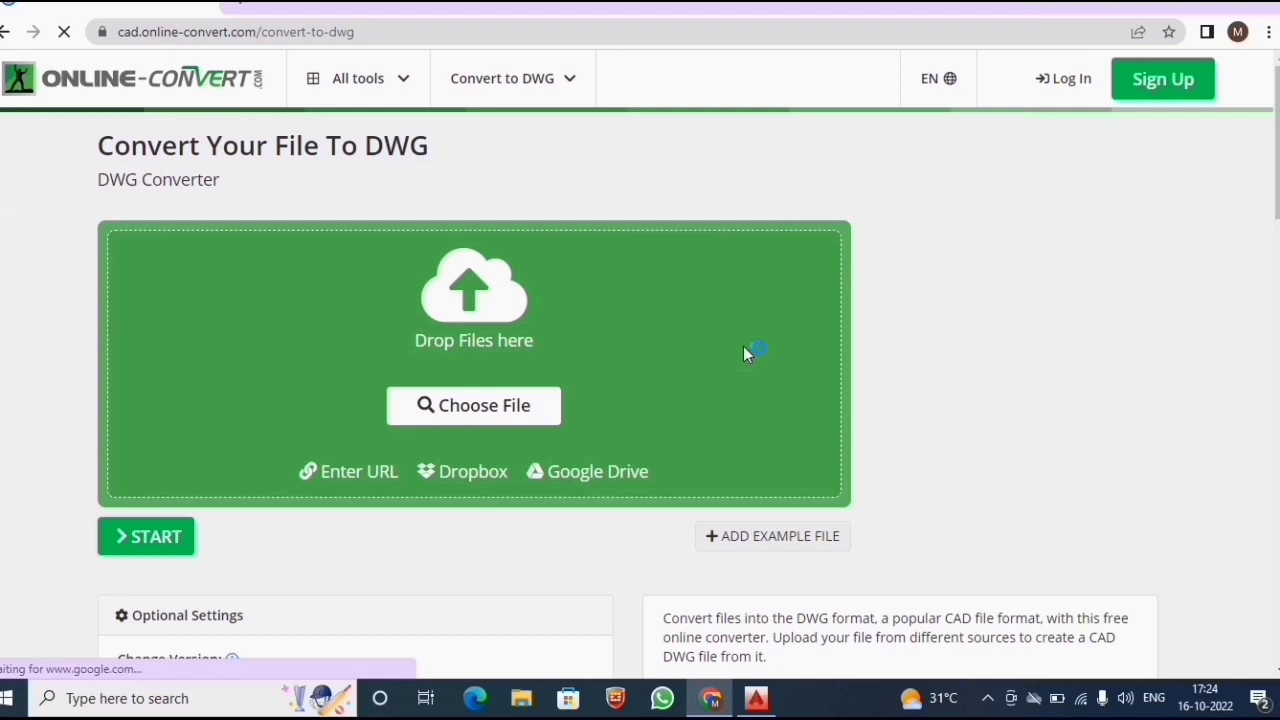
click(744, 352)
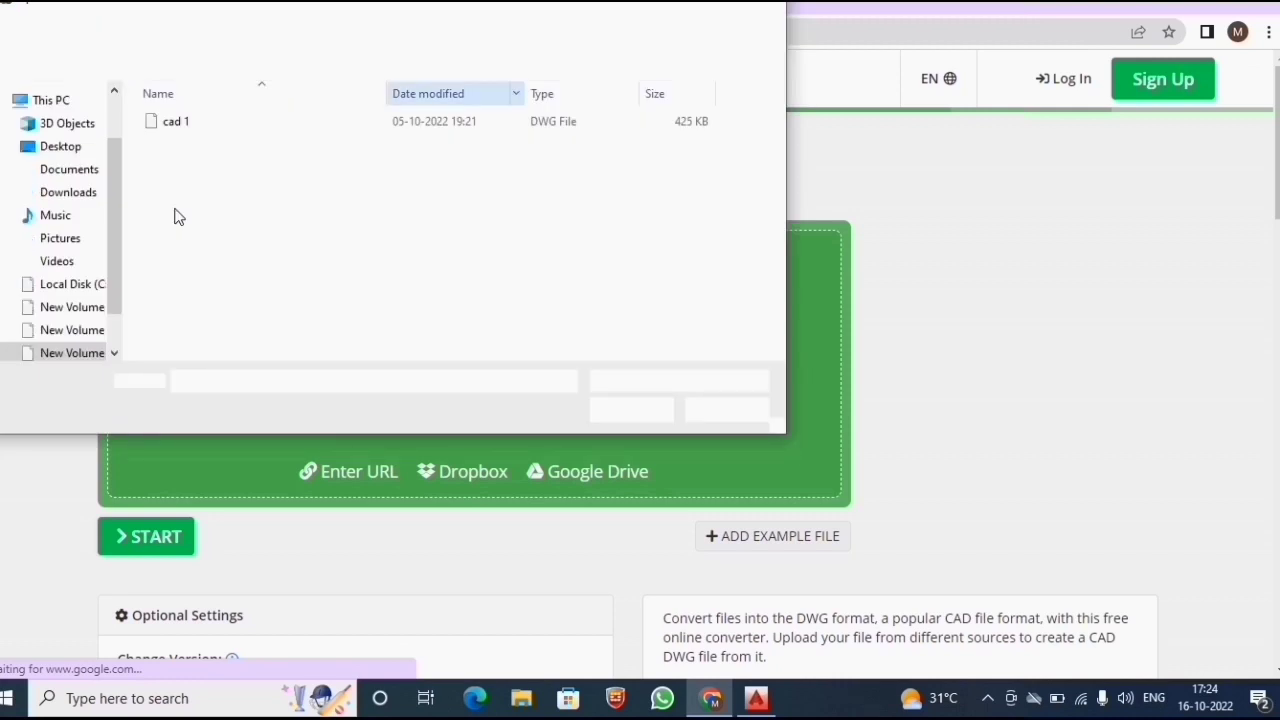
click(245, 128)
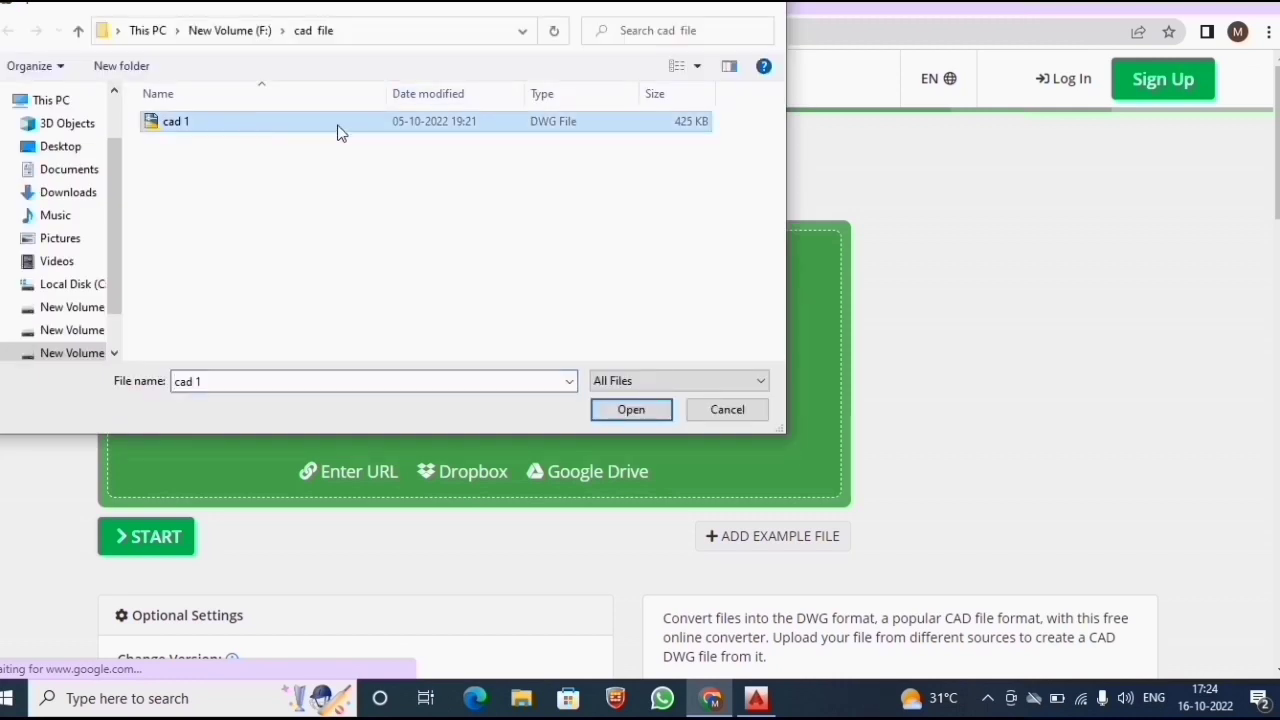
click(604, 418)
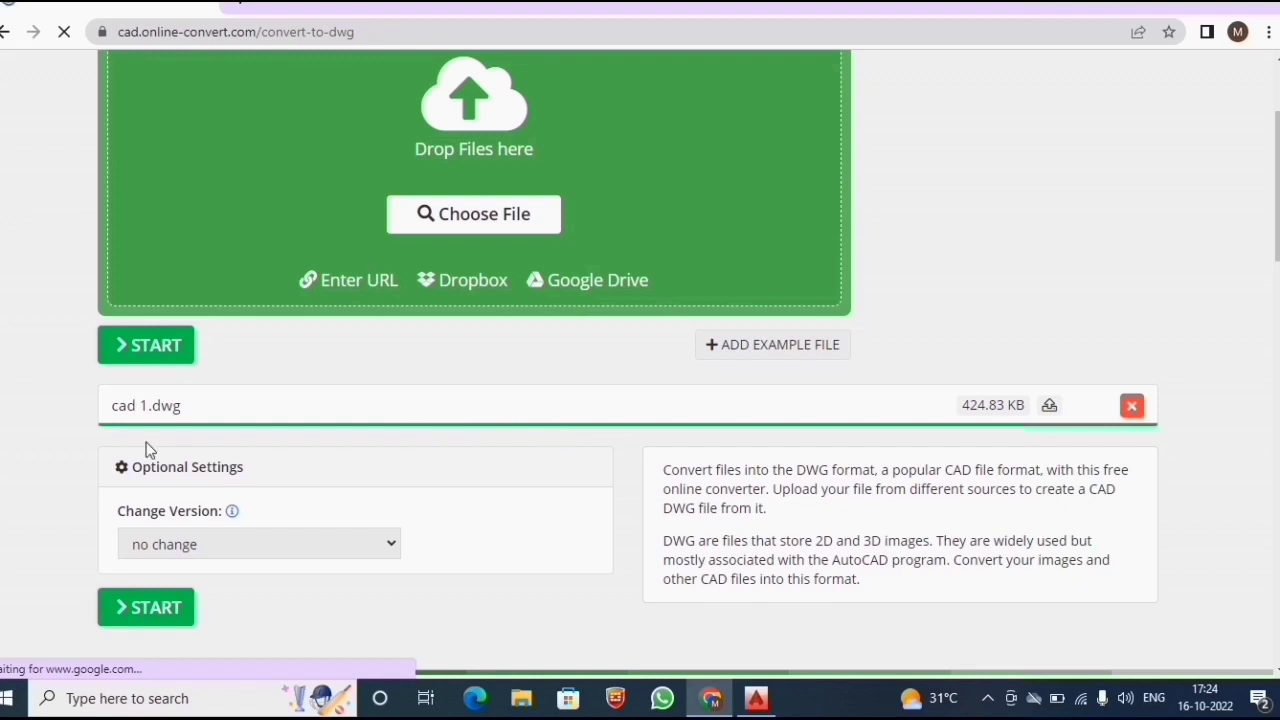
- Set the target version to AutoCAD 2013, 2014, 2015, 2016, 2017
scroll(134, 446, down, 1)
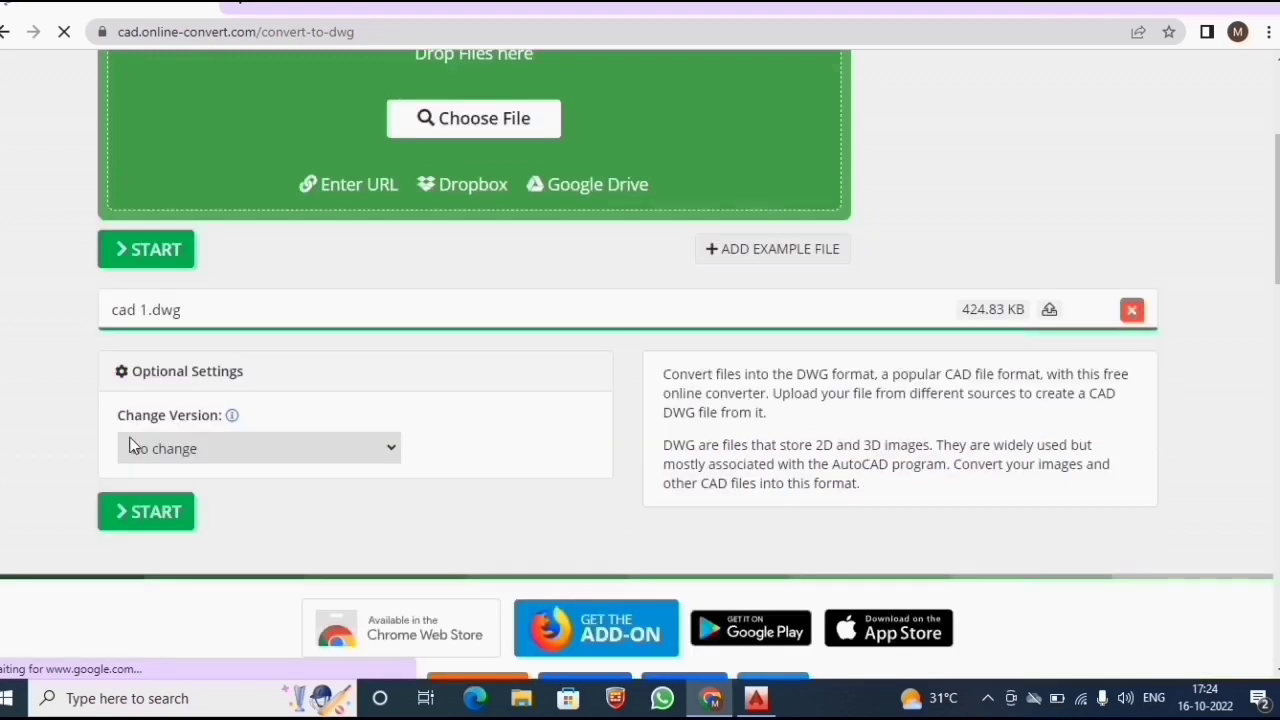
click(219, 449)
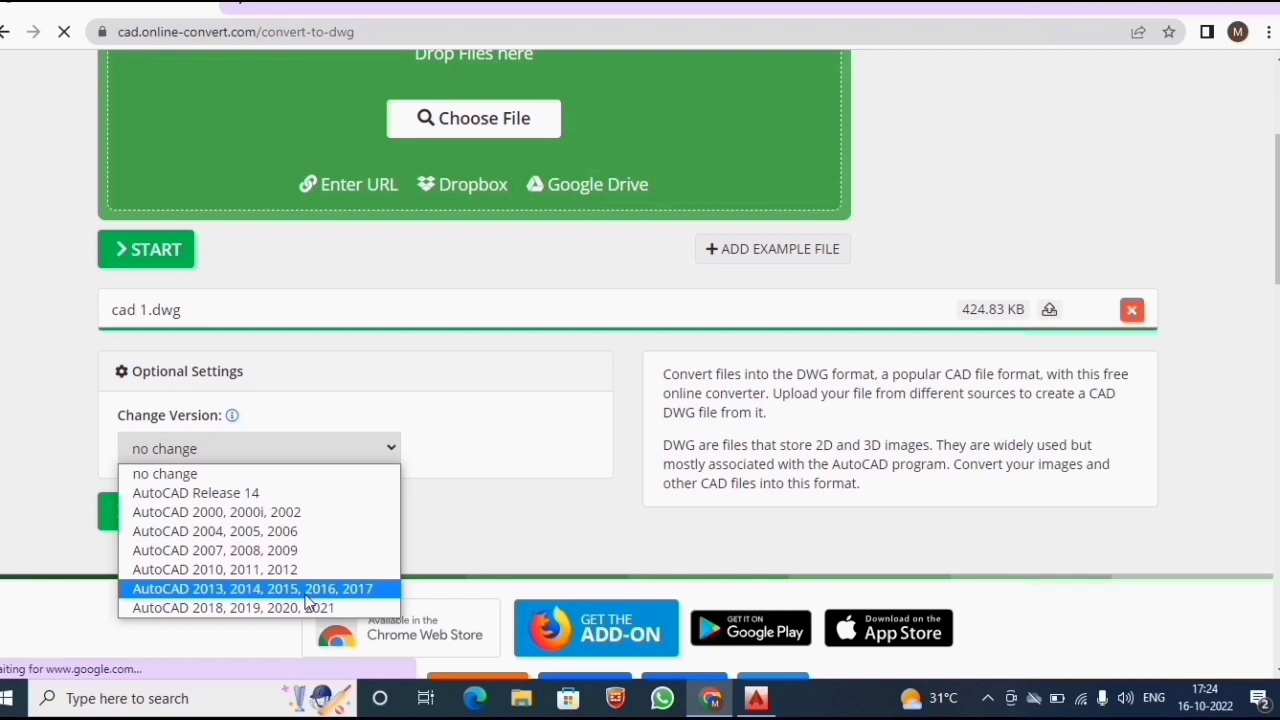
click(306, 594)
click(344, 455)
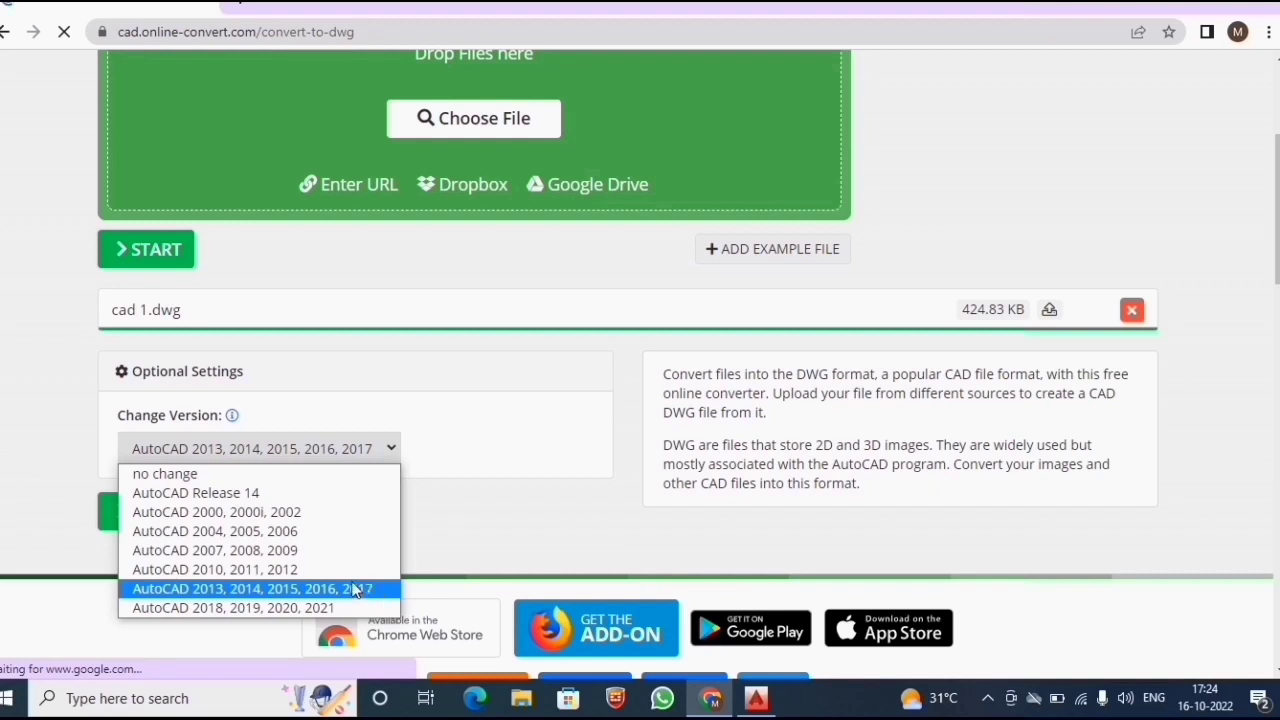
click(352, 590)
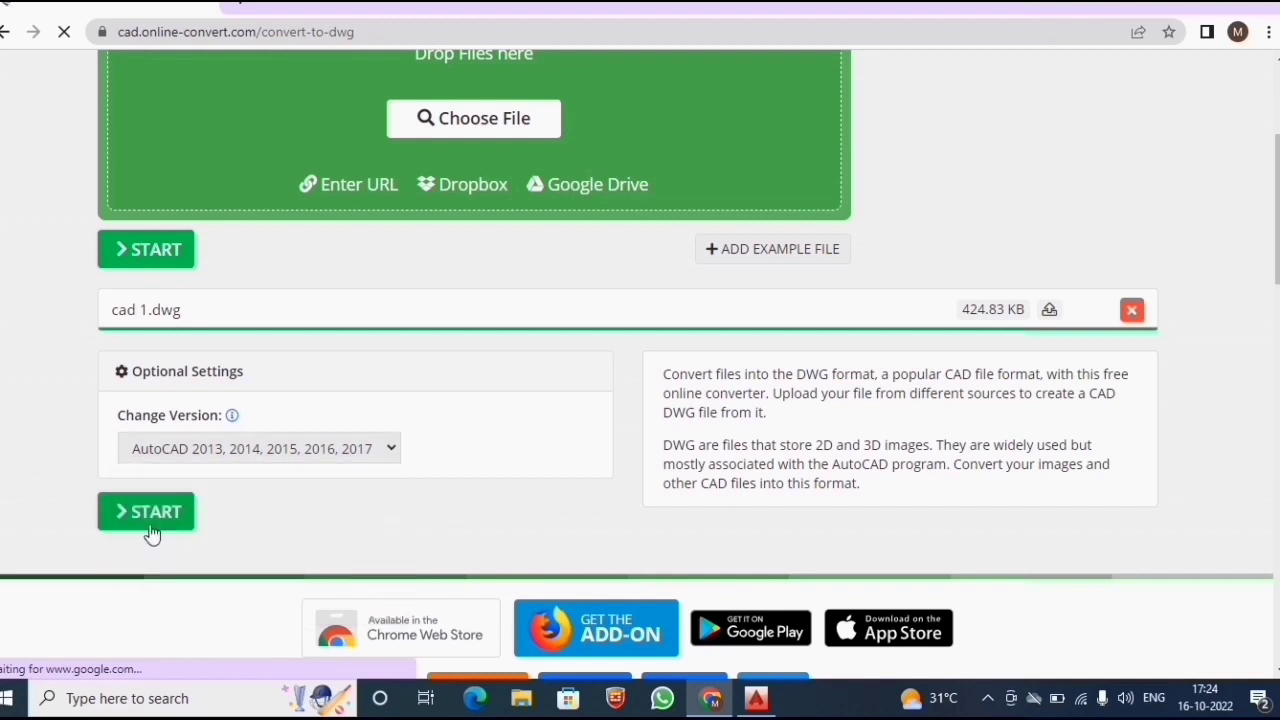
- Convert cad 1.dwg, download the 307.97 KB result and open it in AutoCAD
click(151, 533)
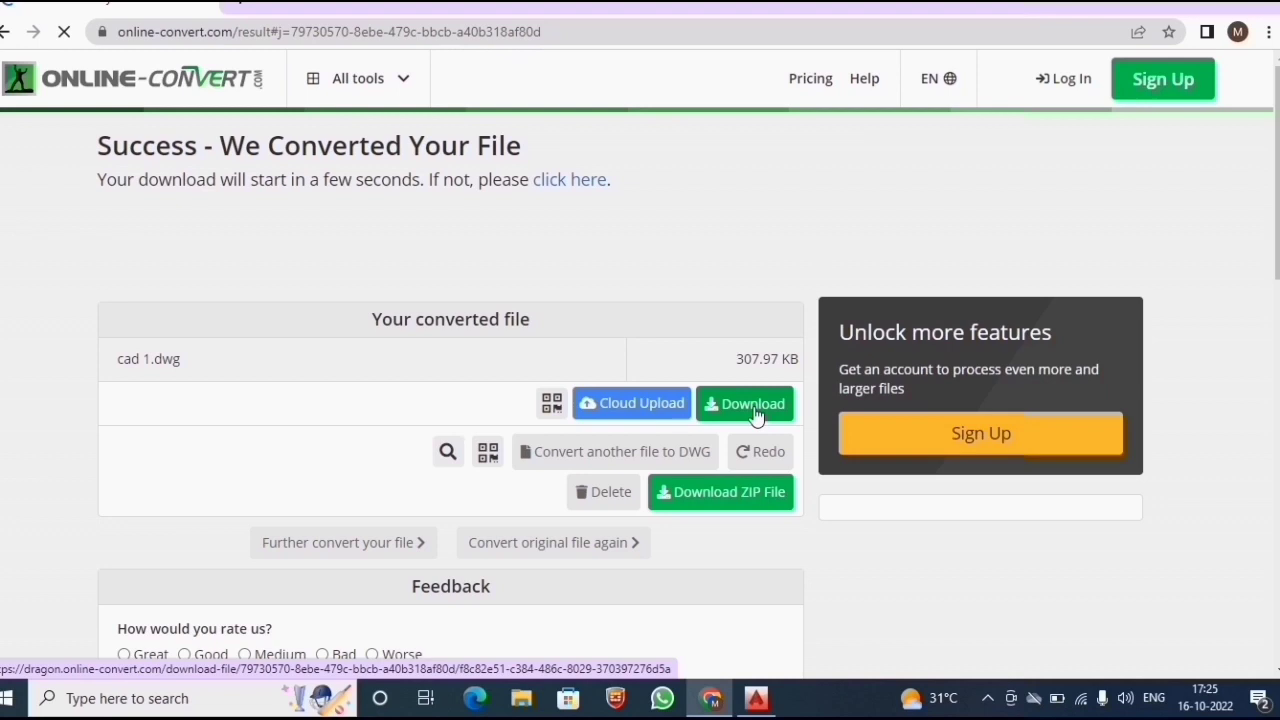
click(185, 651)
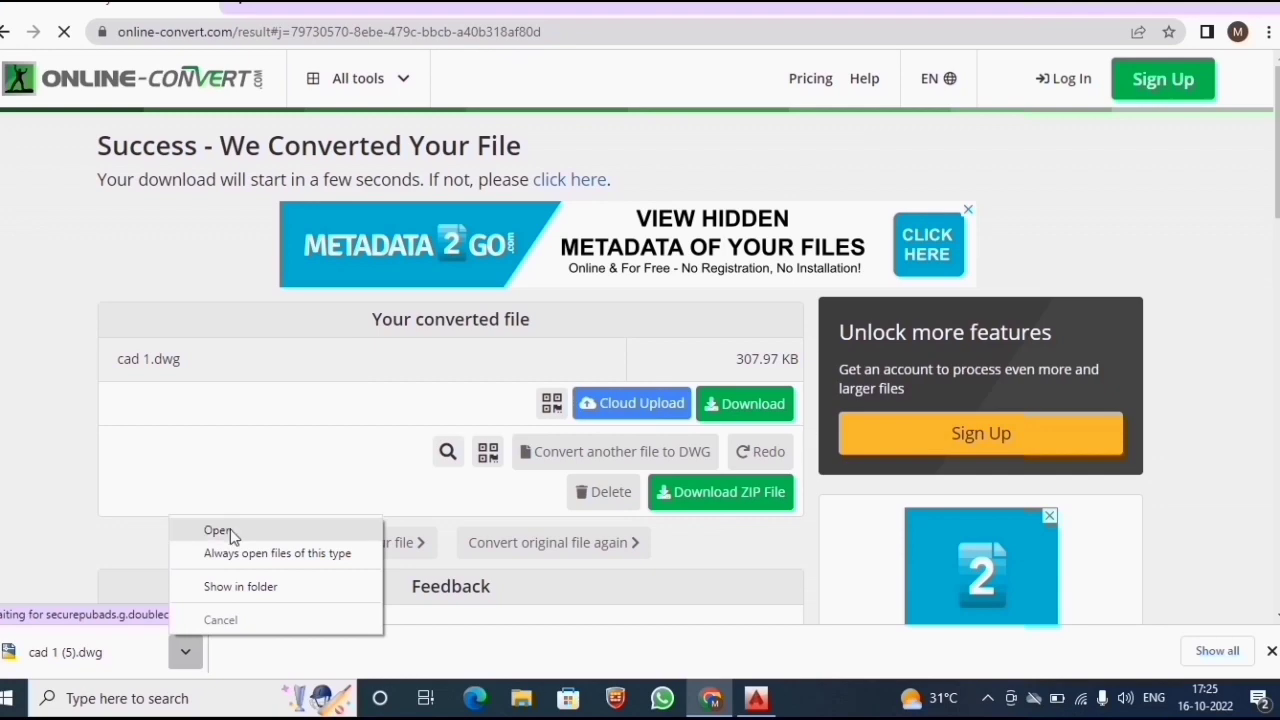
click(231, 537)
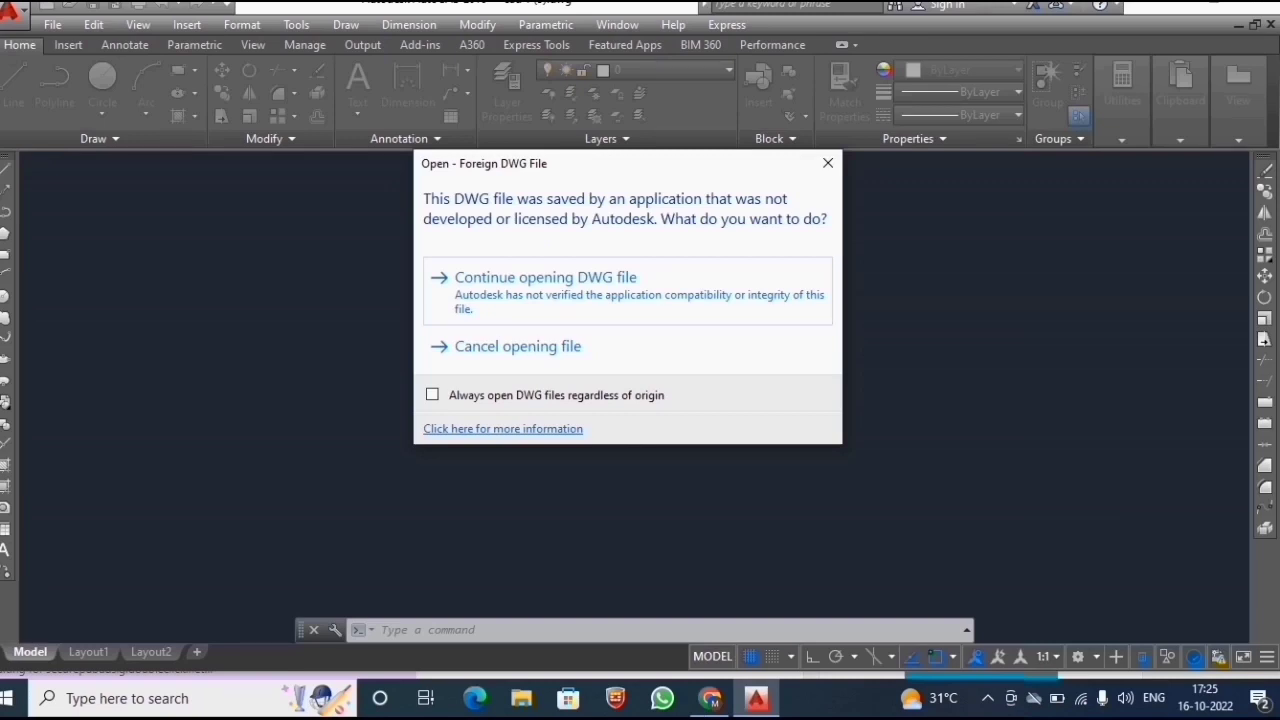
- Continue opening the foreign DWG and zoom around the ground and first floor plans
click(601, 287)
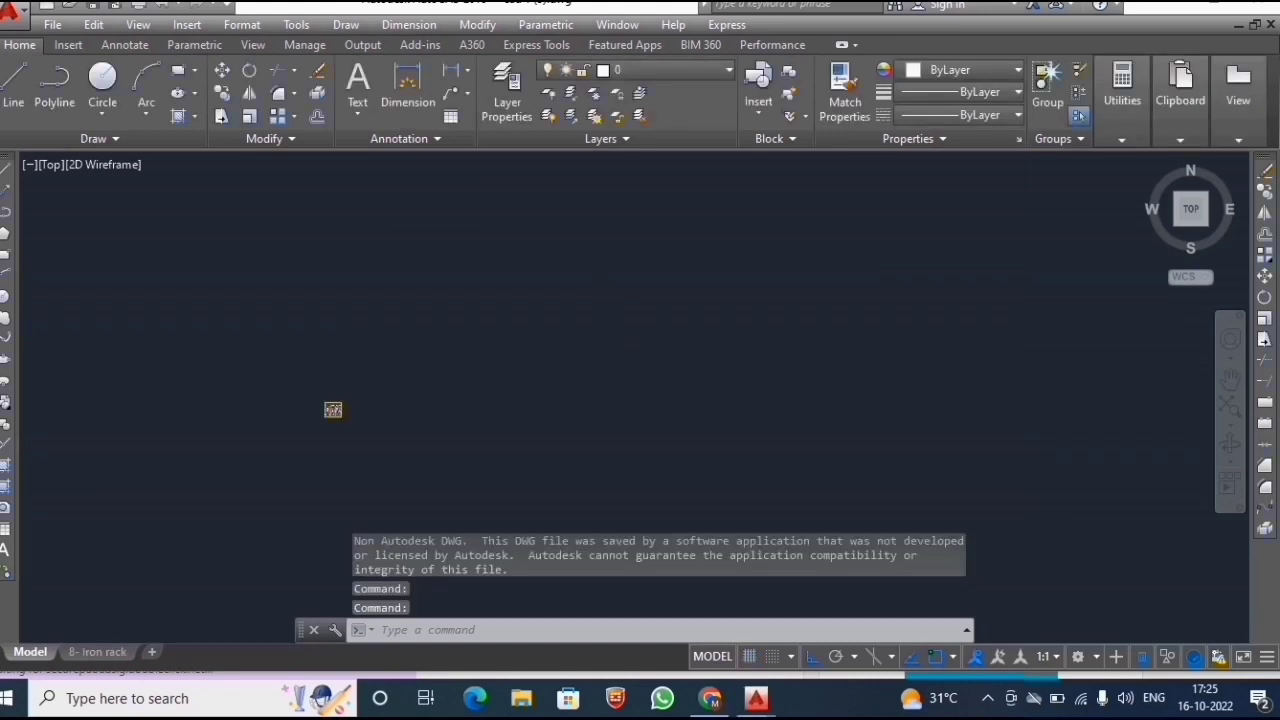
scroll(400, 315, down, 5)
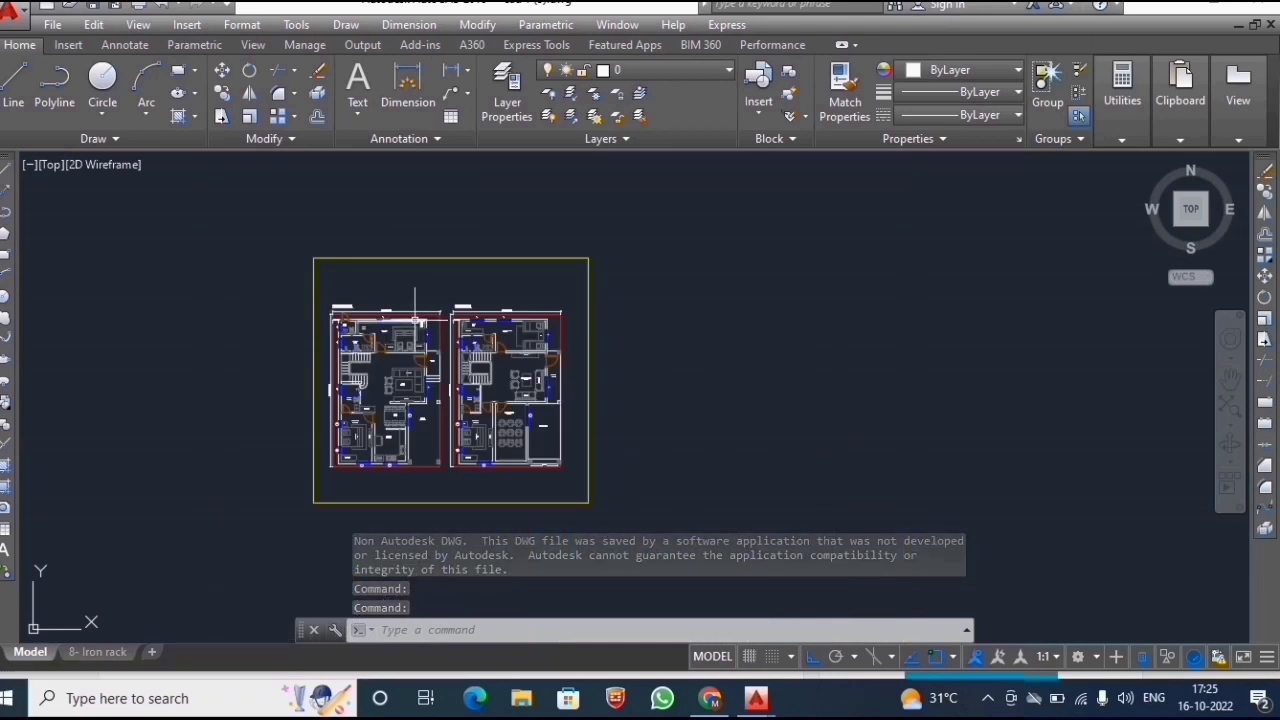
scroll(412, 305, up, 2)
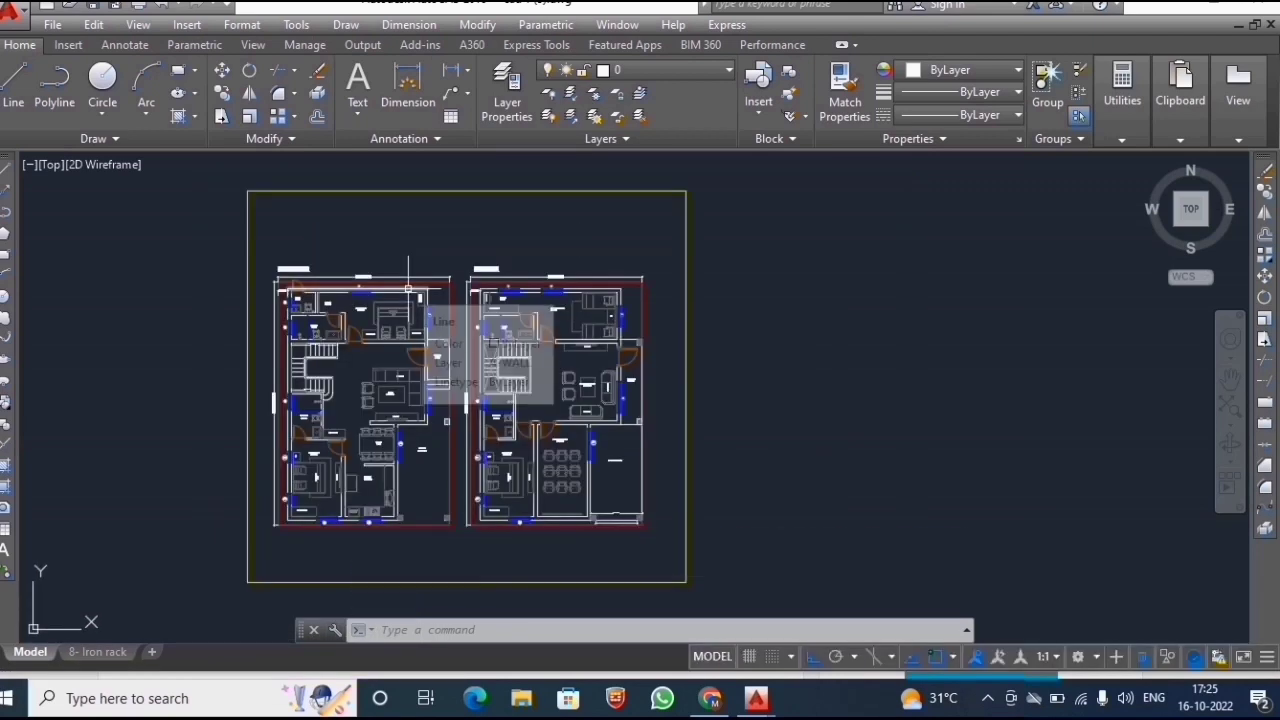
mouse_move(408, 289)
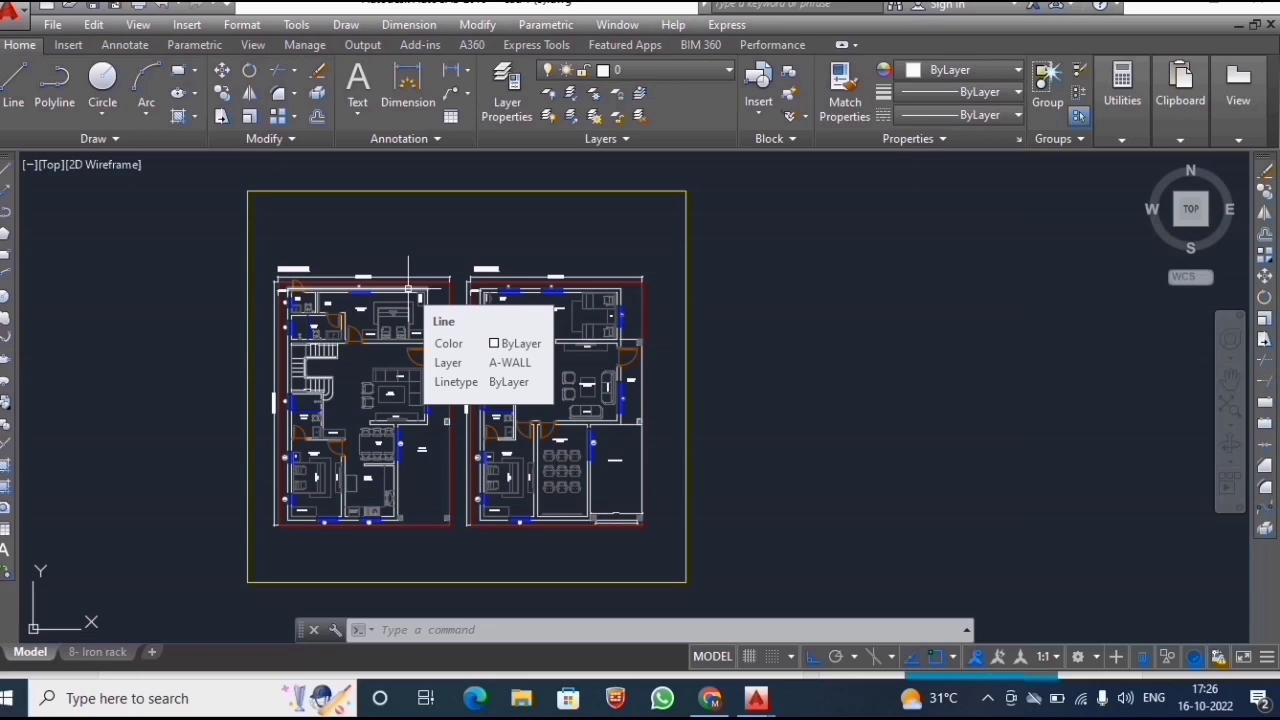
scroll(405, 290, up, 4)
scroll(395, 280, down, 6)
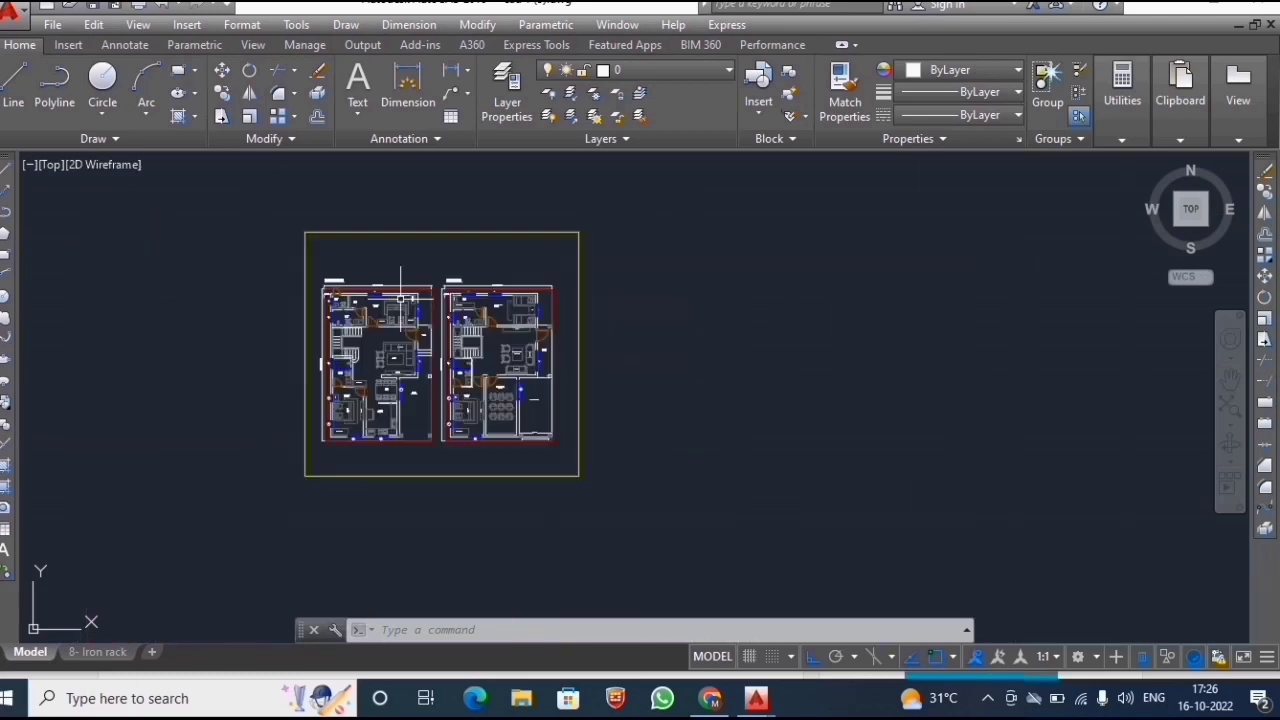
scroll(379, 253, up, 5)
scroll(186, 329, up, 1)
scroll(217, 323, down, 1)
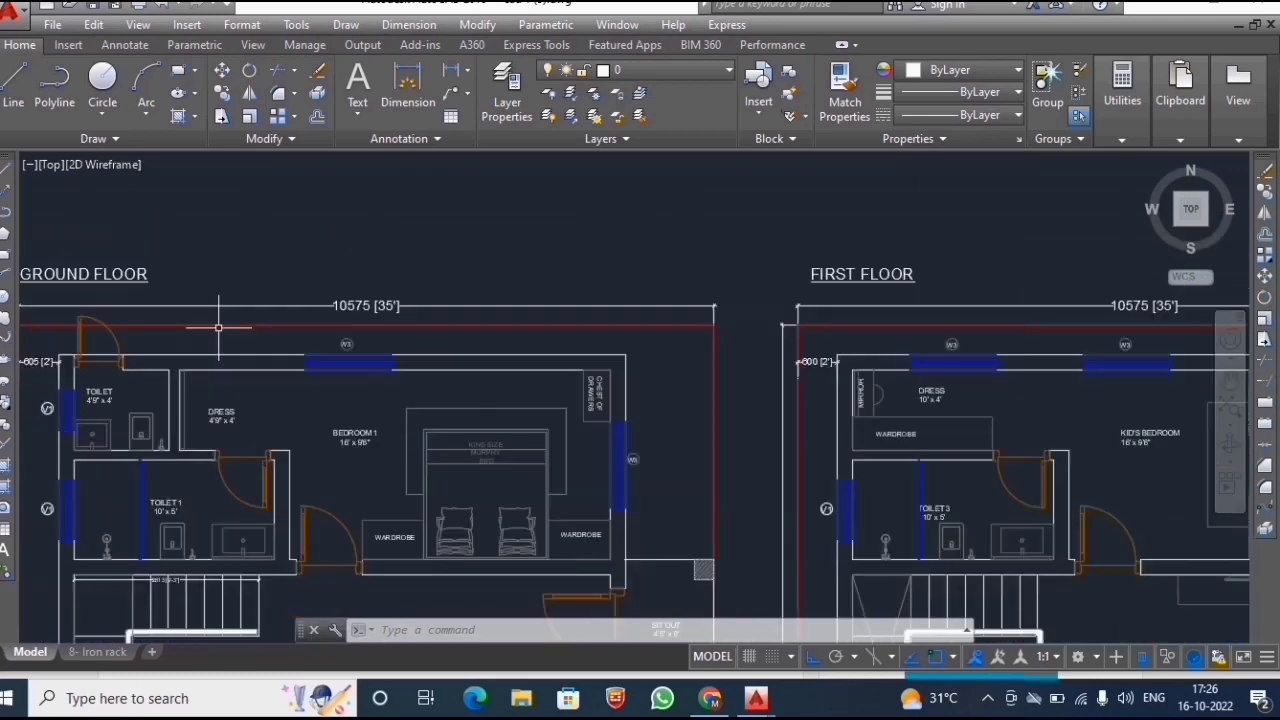
scroll(524, 368, down, 2)
scroll(524, 368, down, 1)
scroll(516, 280, down, 1)
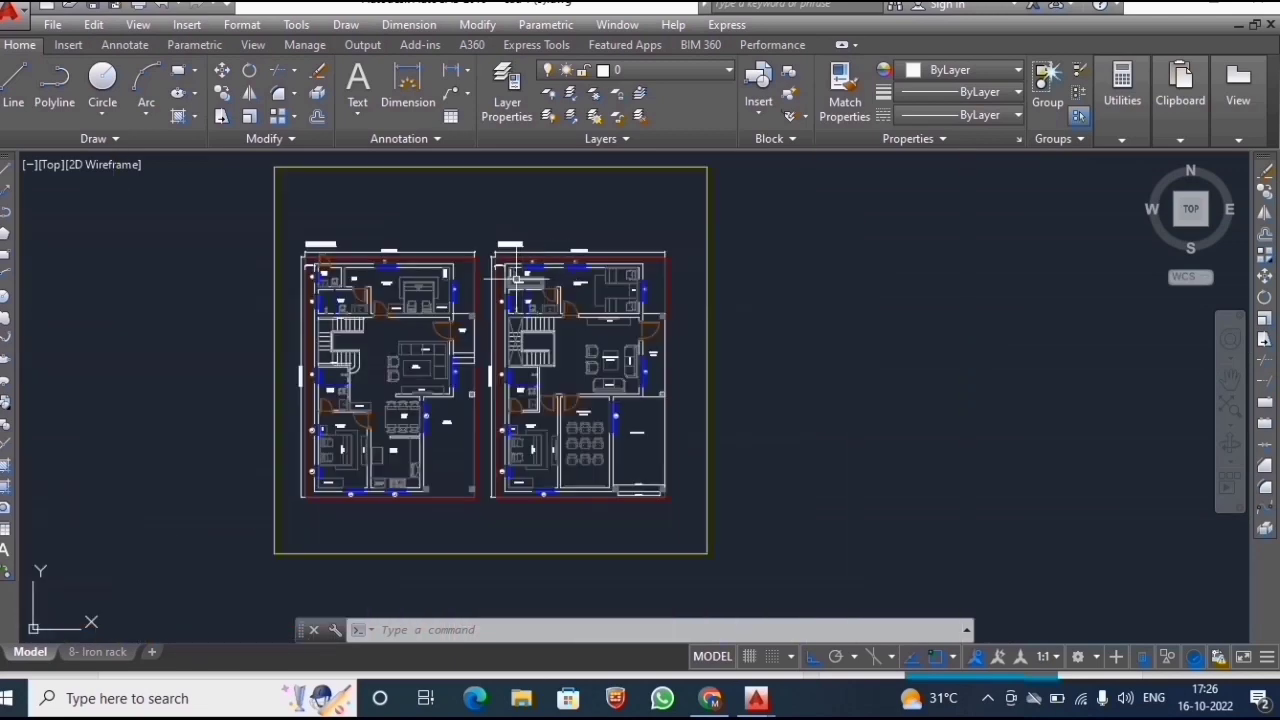